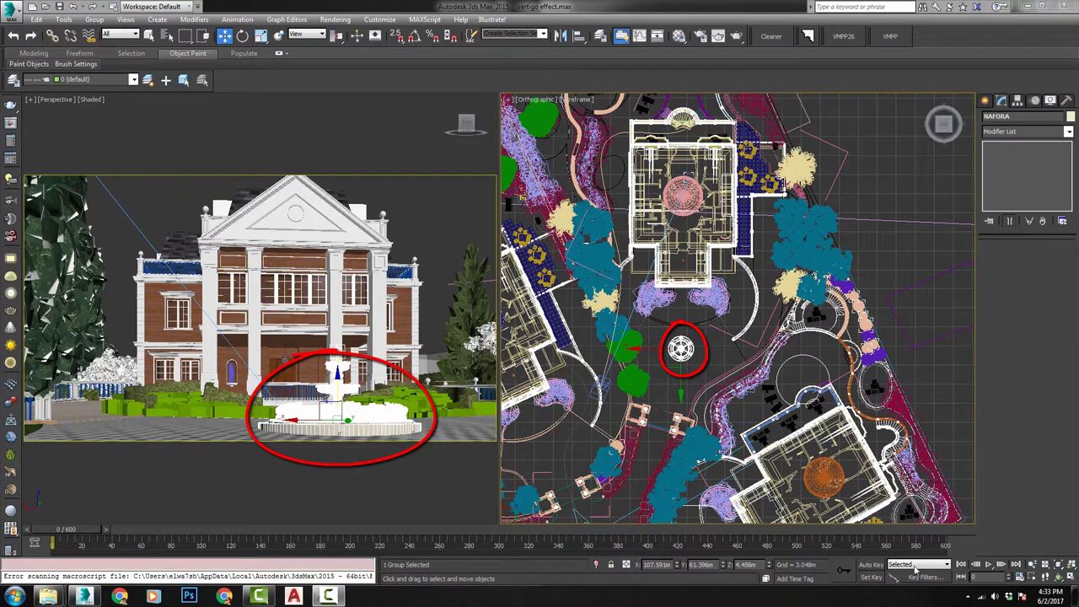
# Place a VRayPhysicalCamera at the fountain aimed toward the house in the Top view
pyautogui.click(984, 100)
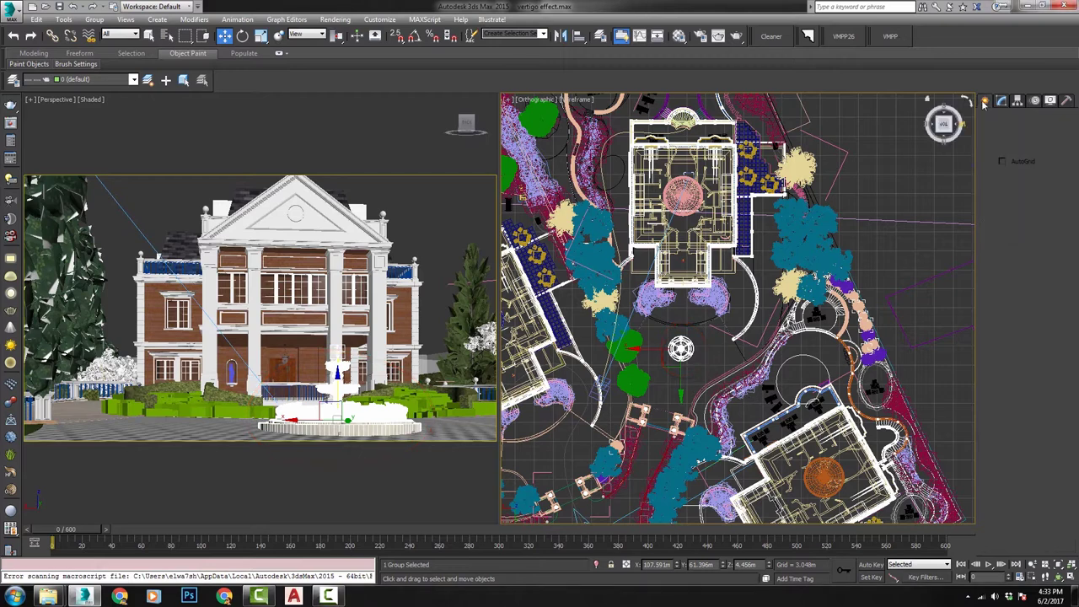
pyautogui.click(1028, 118)
pyautogui.click(1045, 171)
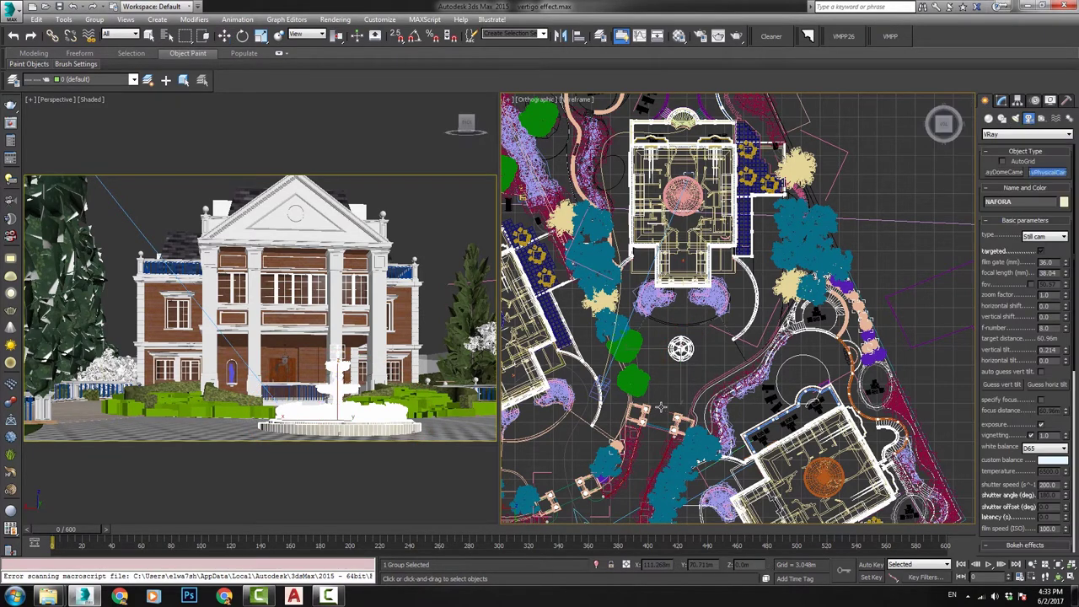
pyautogui.moveTo(660, 407); pyautogui.dragTo(666, 274)
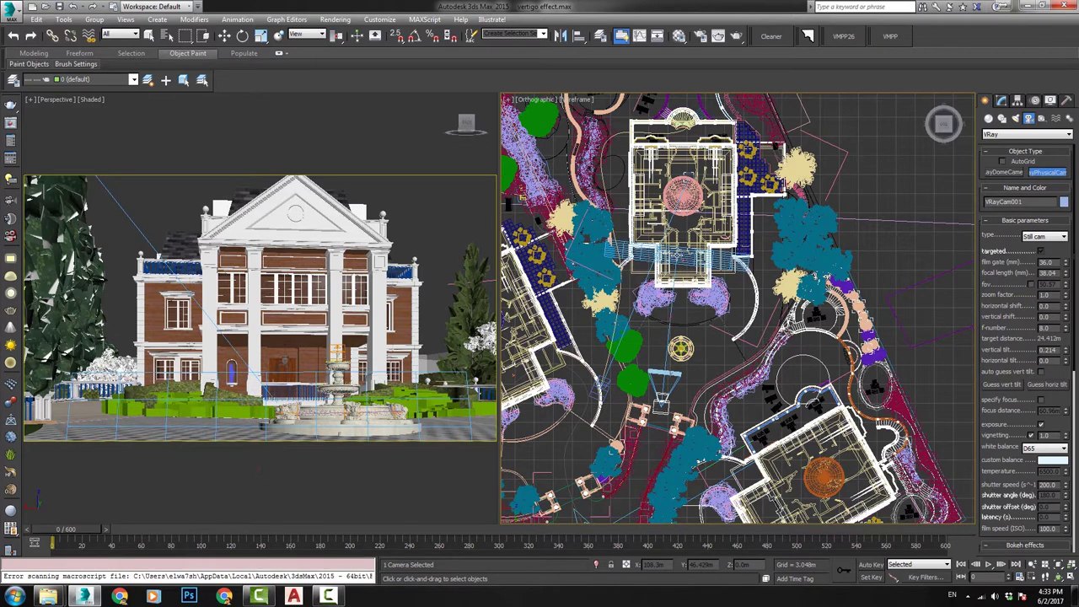
# Switch the left viewport to VRayCam001 and walk it forward to frame the villa front
pyautogui.press('c')
pyautogui.moveTo(291, 264); pyautogui.dragTo(291, 332, button='middle')
pyautogui.press('Up')
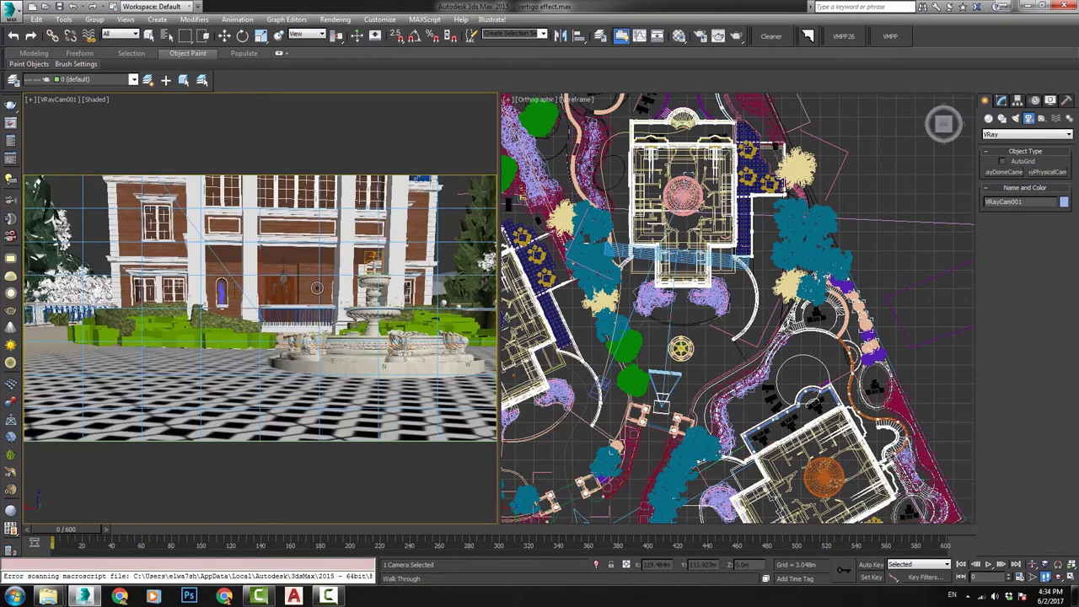
pyautogui.press('Up')
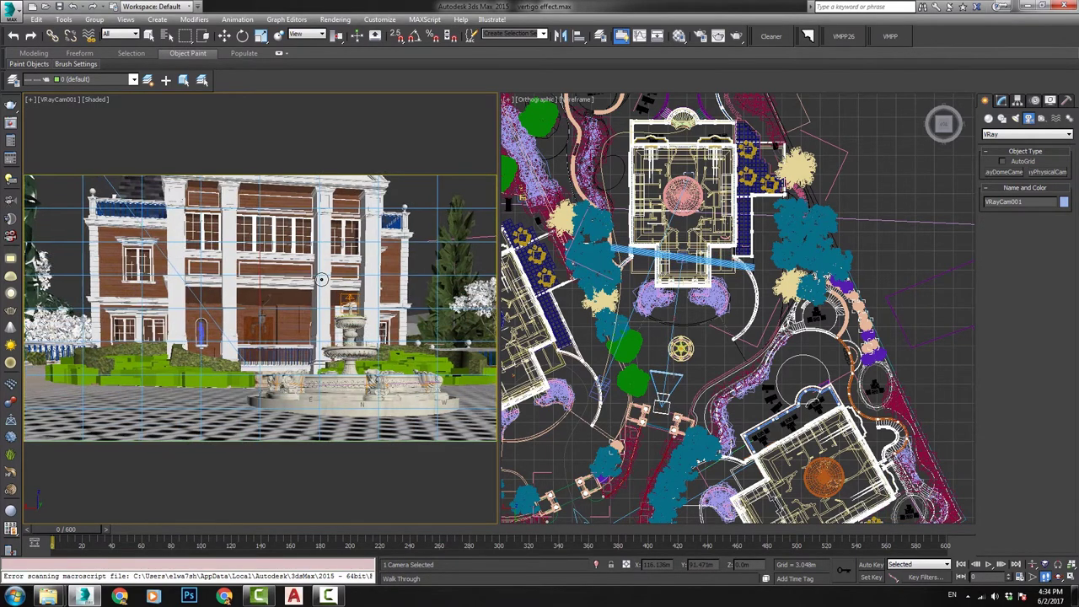
pyautogui.press('Up')
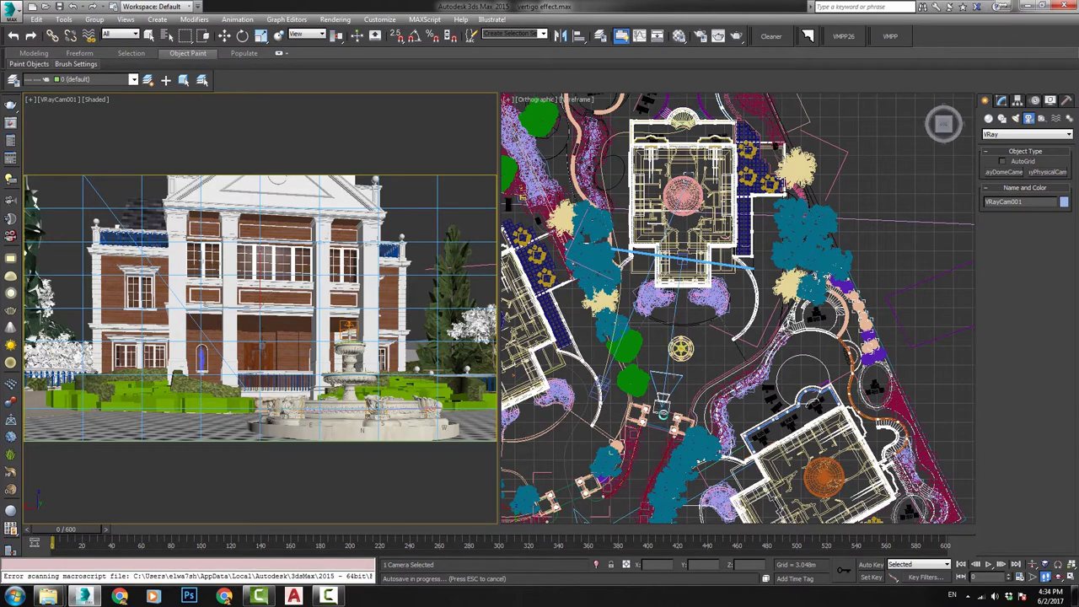
# Nudge the camera slightly and lower its focal length to 33.475
pyautogui.press('w')
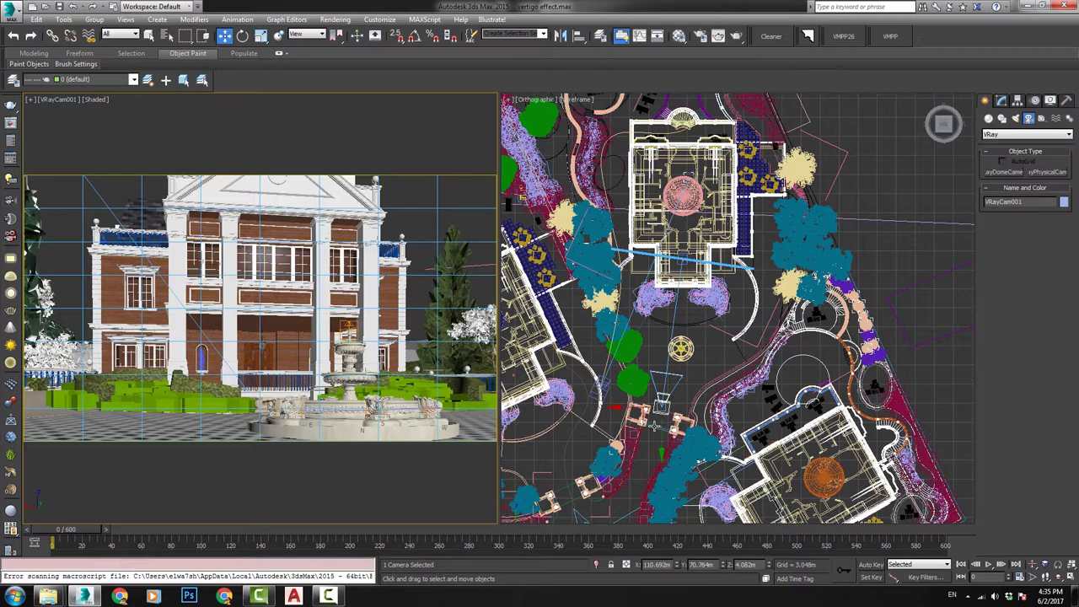
pyautogui.moveTo(656, 413); pyautogui.dragTo(654, 435)
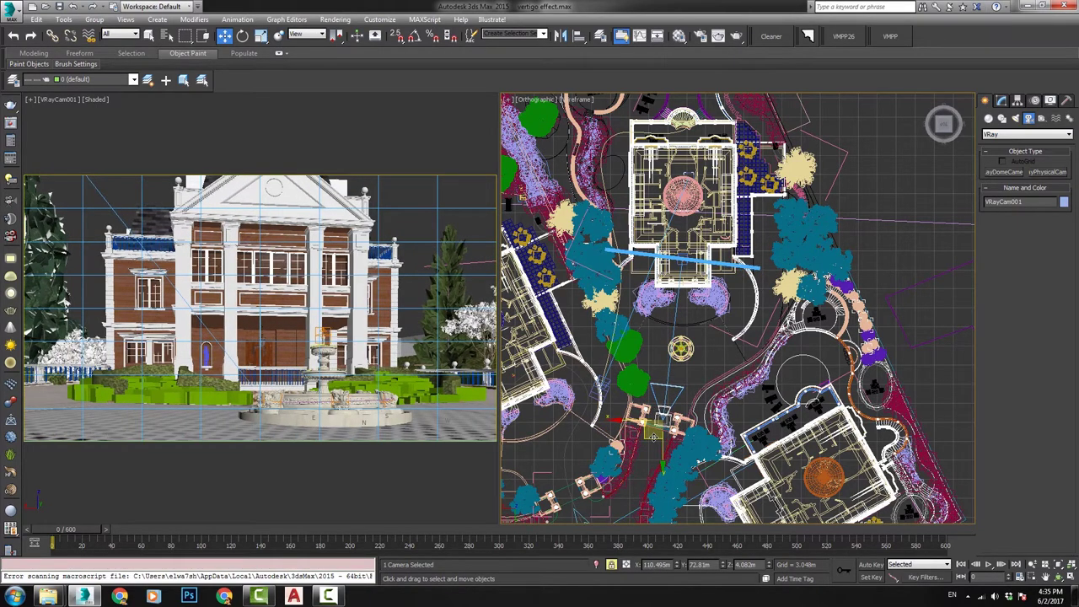
pyautogui.click(1002, 101)
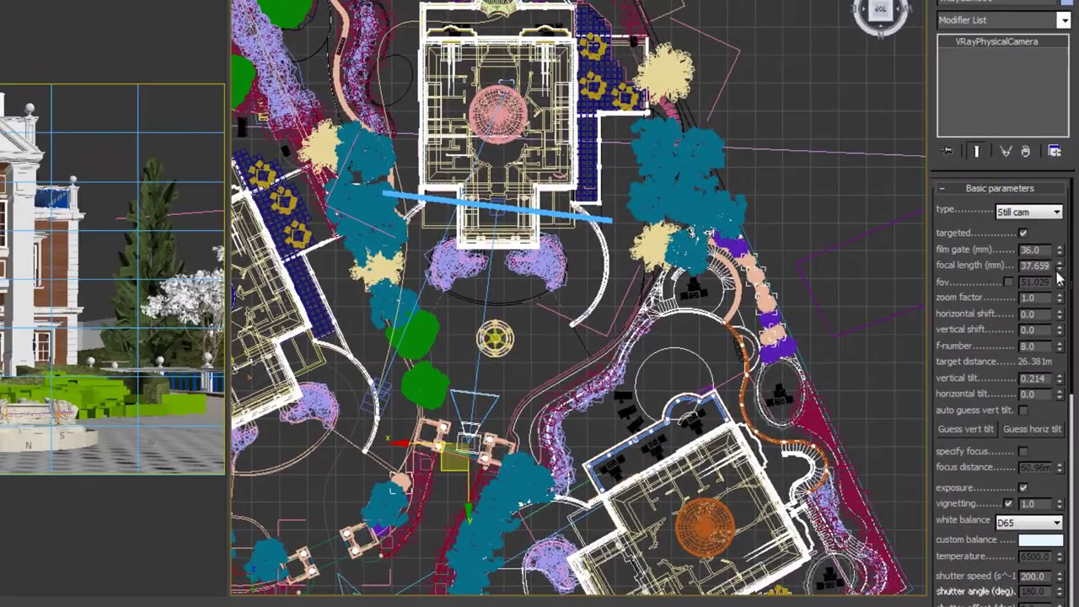
pyautogui.moveTo(1065, 299); pyautogui.dragTo(1057, 279)
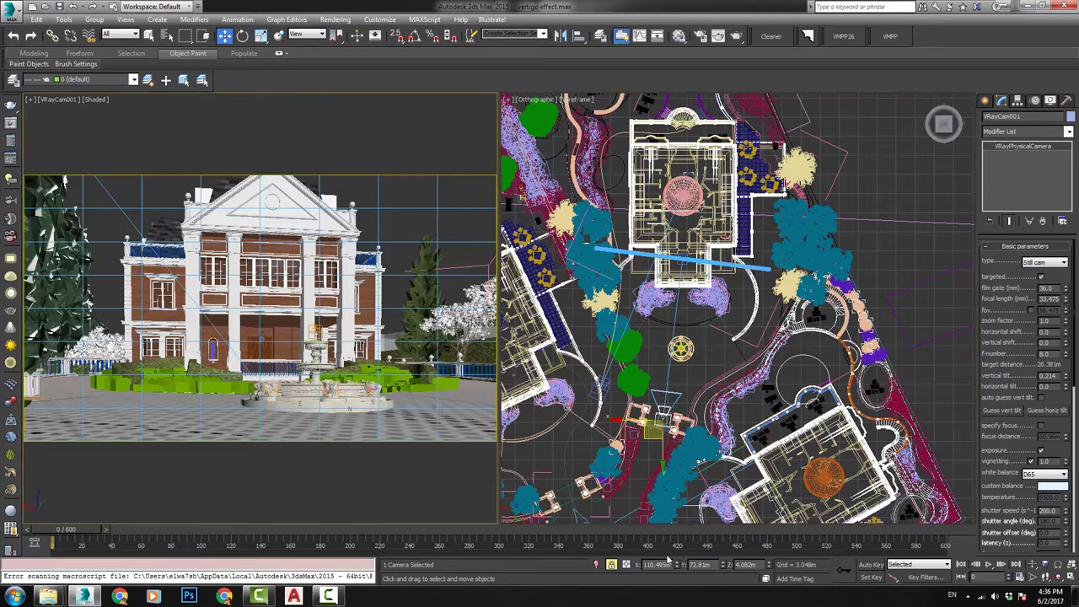
# Raise the camera target to 10.005 m so the view tilts up across the facade
pyautogui.click(674, 266)
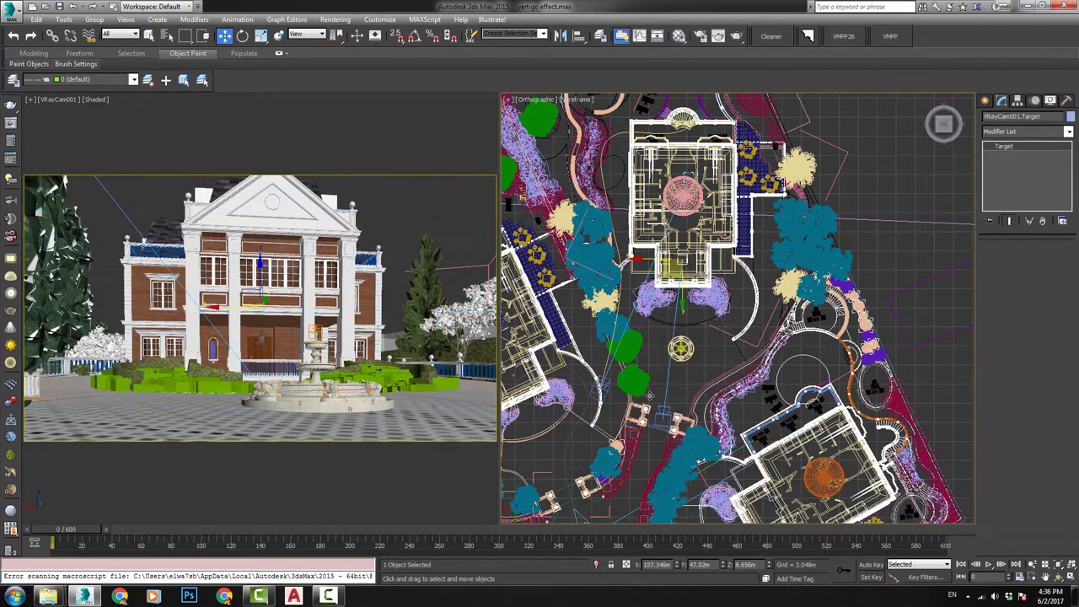
pyautogui.moveTo(769, 565)
pyautogui.mouseDown()
pyautogui.moveTo(767, 546)
pyautogui.moveTo(757, 558)
pyautogui.mouseUp()
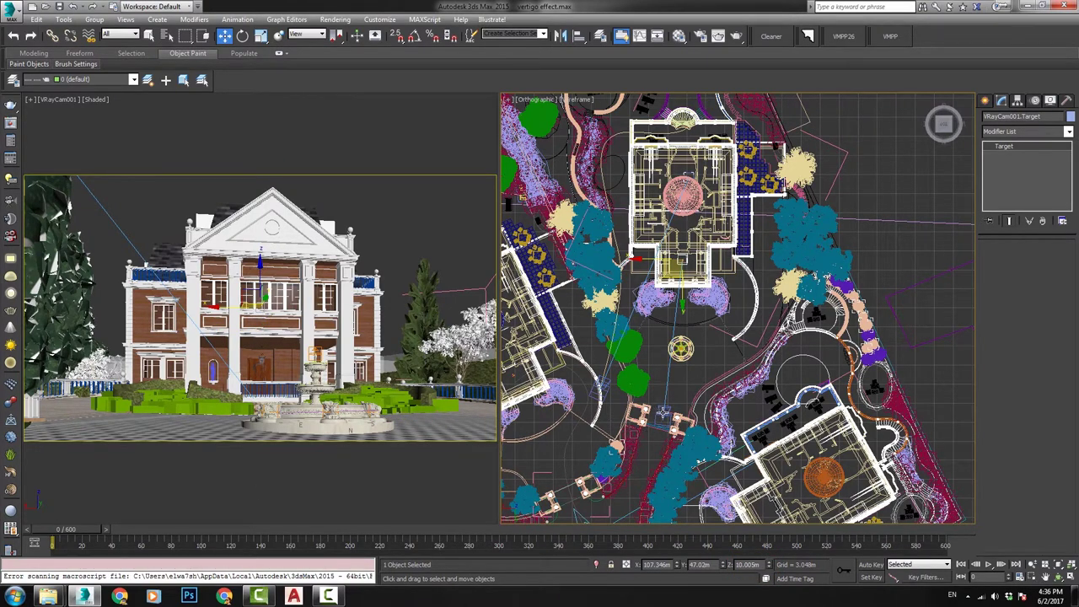
pyautogui.click(638, 259)
# Select the camera, set the animation end time to 300 frames, and enable Auto Key
pyautogui.click(662, 413)
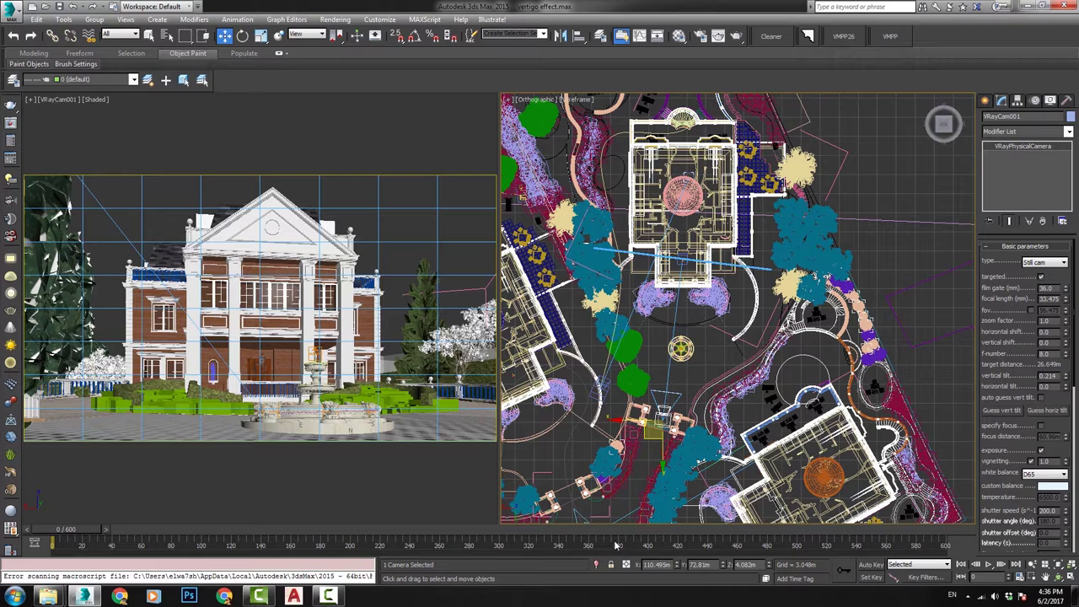
pyautogui.keyDown('ctrl'); pyautogui.keyDown('alt'); pyautogui.moveTo(746, 546); pyautogui.dragTo(897, 544, button='right'); pyautogui.keyUp('alt'); pyautogui.keyUp('ctrl')
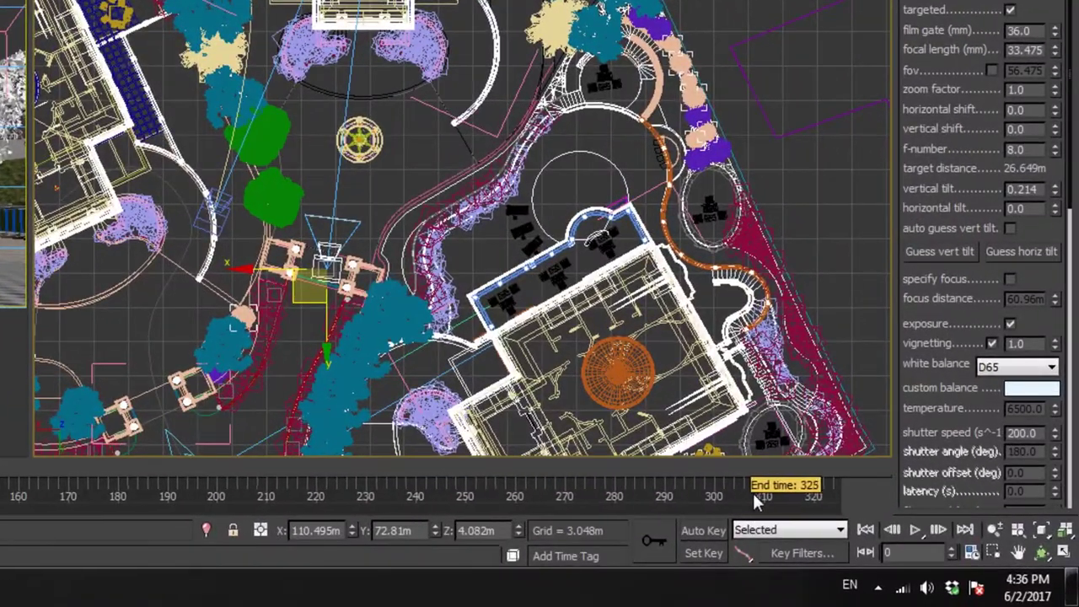
pyautogui.keyDown('ctrl'); pyautogui.keyDown('alt'); pyautogui.moveTo(752, 493); pyautogui.dragTo(840, 491, button='right'); pyautogui.keyUp('alt'); pyautogui.keyUp('ctrl')
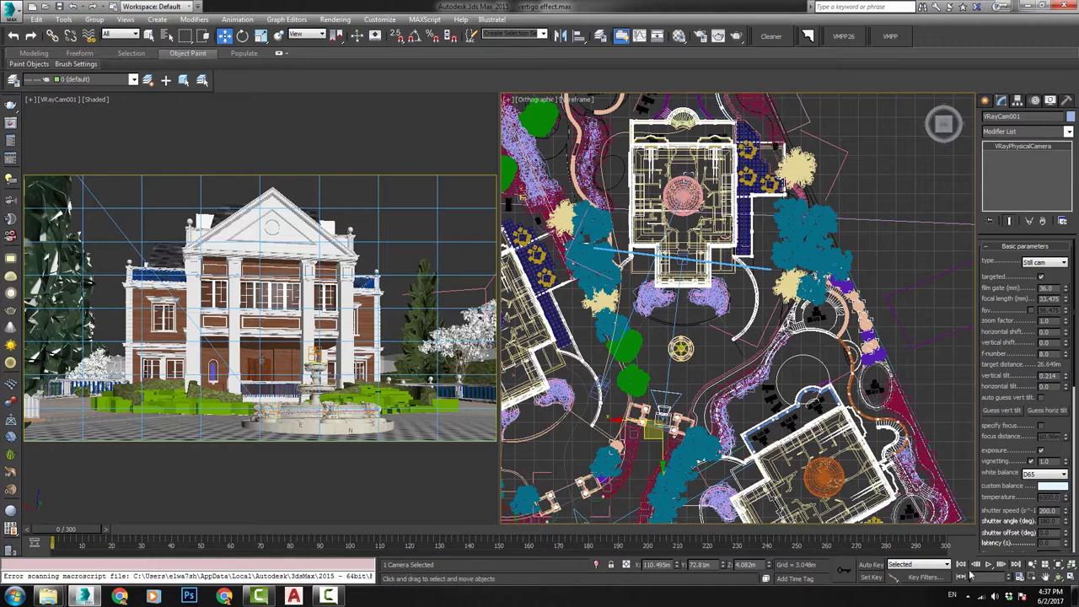
pyautogui.click(870, 564)
# At frame 300, dolly VRayCam001 in close to the fountain and scrub to check the push
pyautogui.moveTo(93, 529); pyautogui.dragTo(950, 544)
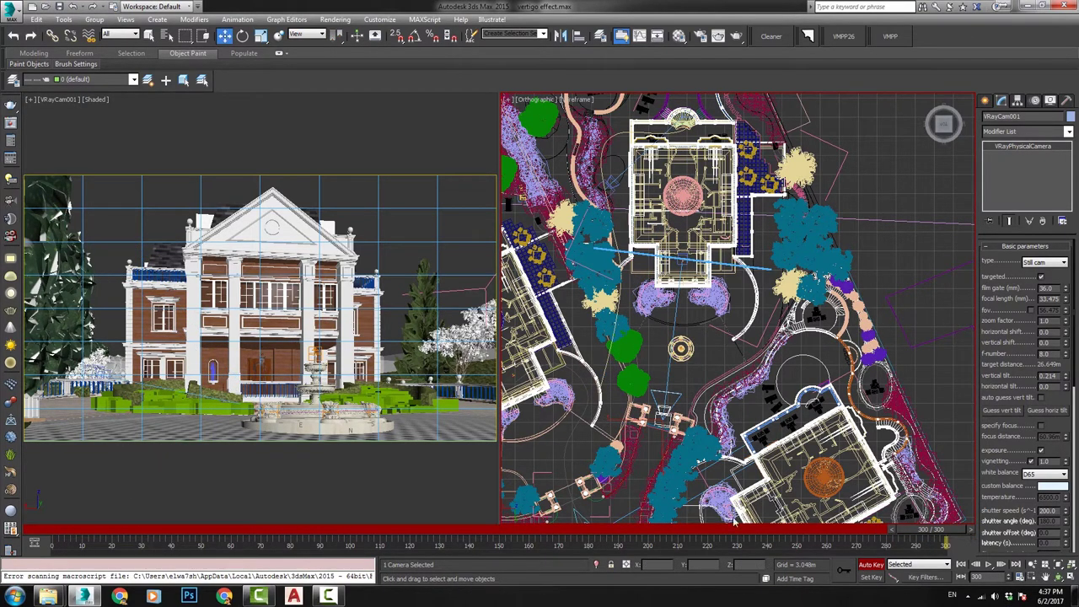
pyautogui.click(1031, 564)
pyautogui.moveTo(286, 361)
pyautogui.mouseDown()
pyautogui.moveTo(286, 348)
pyautogui.moveTo(286, 368)
pyautogui.mouseUp()
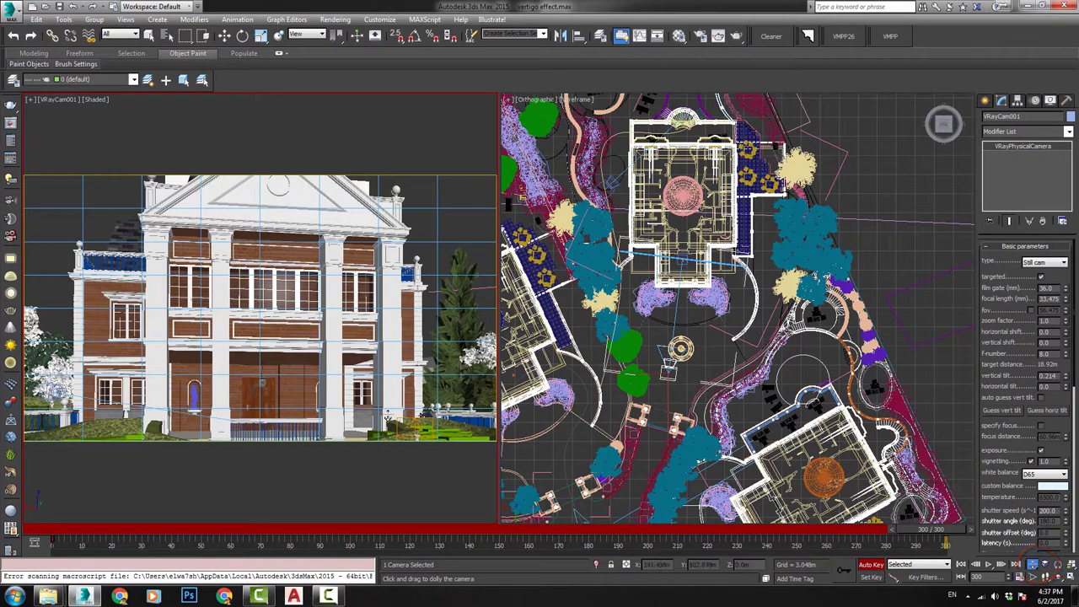
pyautogui.moveTo(370, 410); pyautogui.dragTo(358, 364)
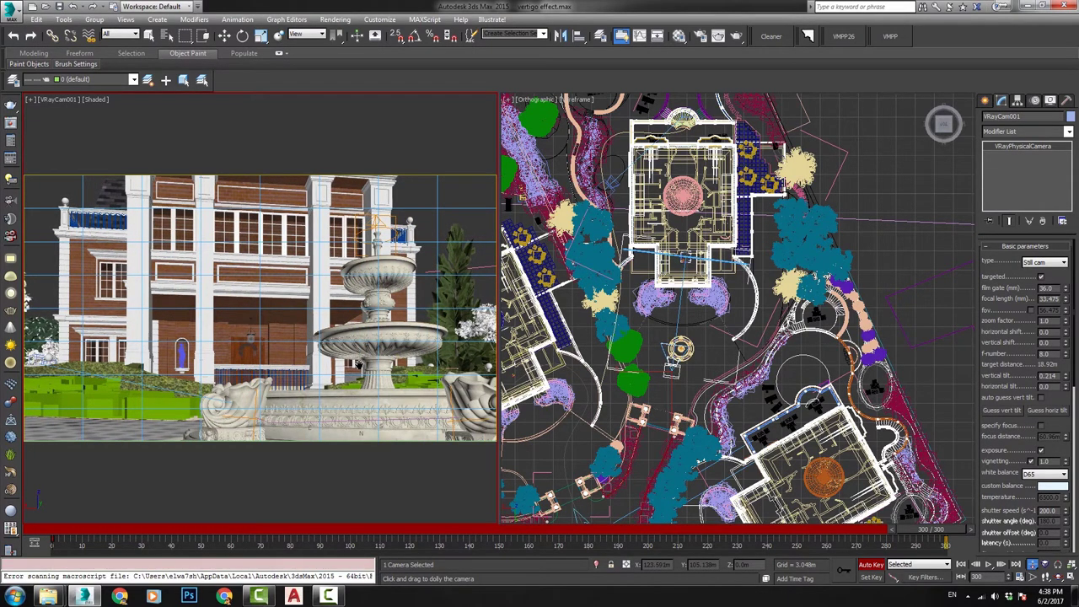
pyautogui.moveTo(927, 531)
pyautogui.mouseDown()
pyautogui.moveTo(84, 531)
pyautogui.moveTo(944, 533)
pyautogui.mouseUp()
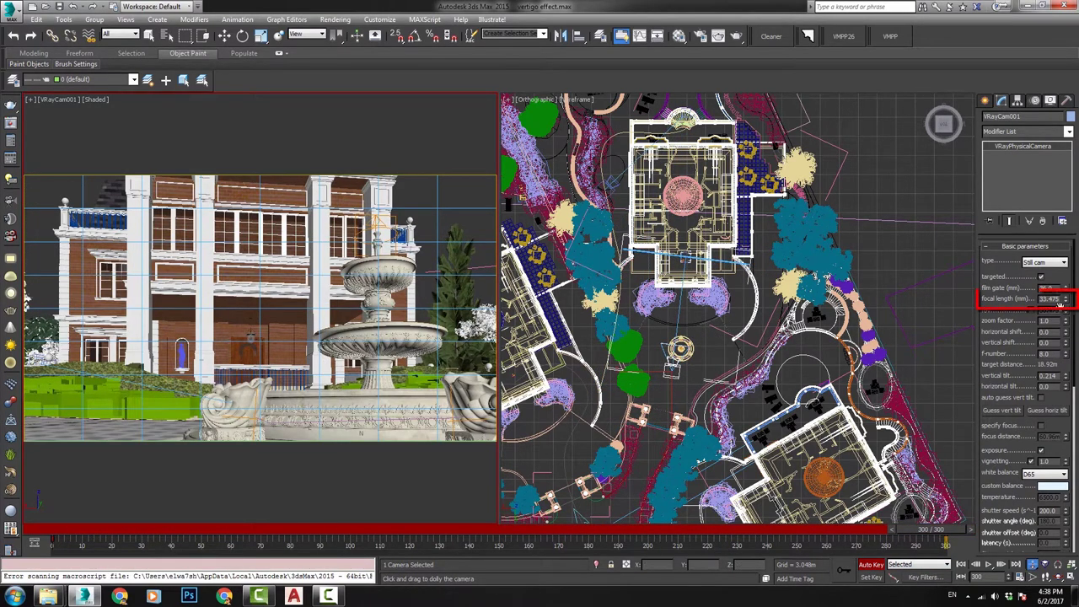
# Key VRayCam001's focal length at 20 mm on frame 300
pyautogui.moveTo(1065, 300); pyautogui.dragTo(1068, 322)
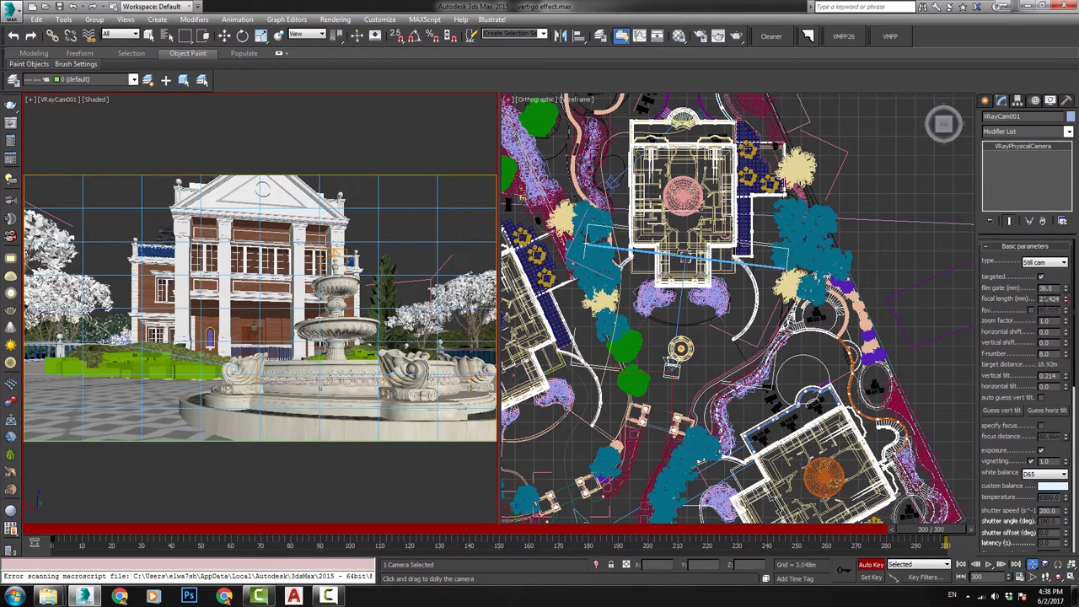
pyautogui.click(1066, 300)
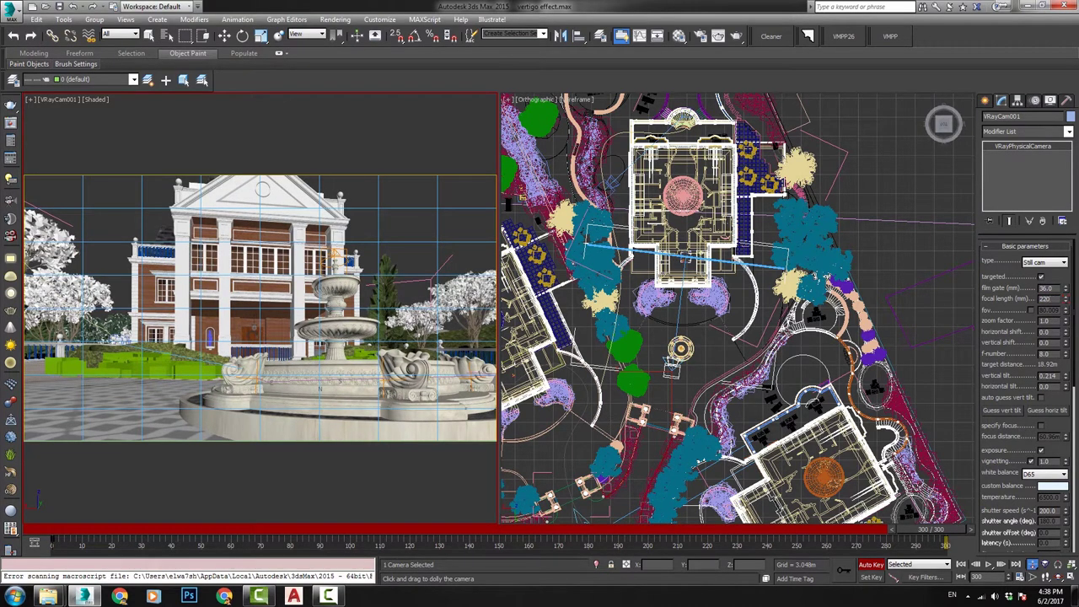
pyautogui.write('20')
pyautogui.press('Return')
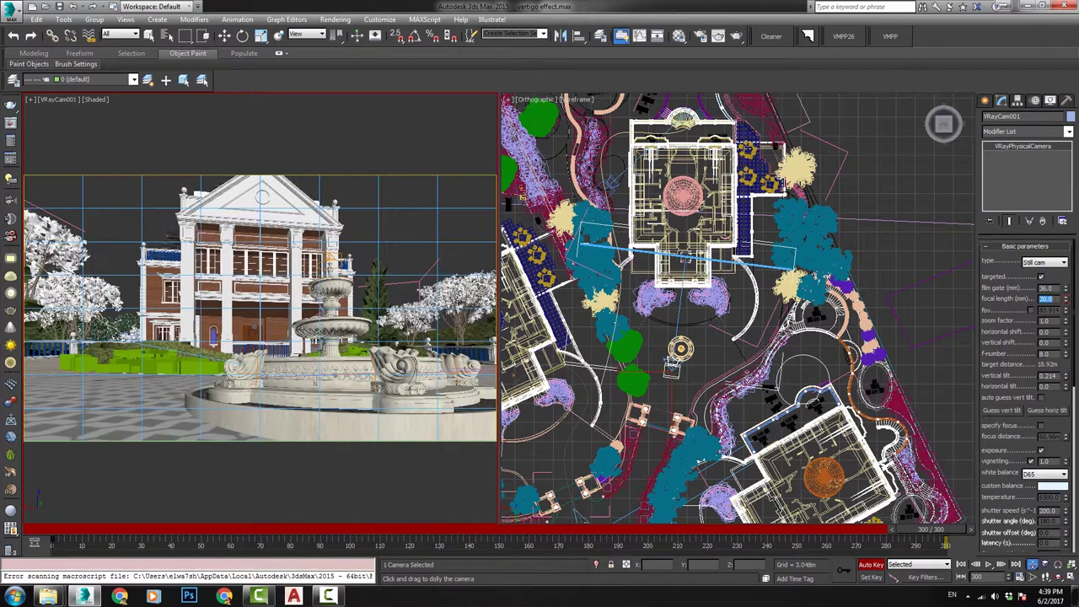
pyautogui.press('w')
pyautogui.rightClick(670, 358)
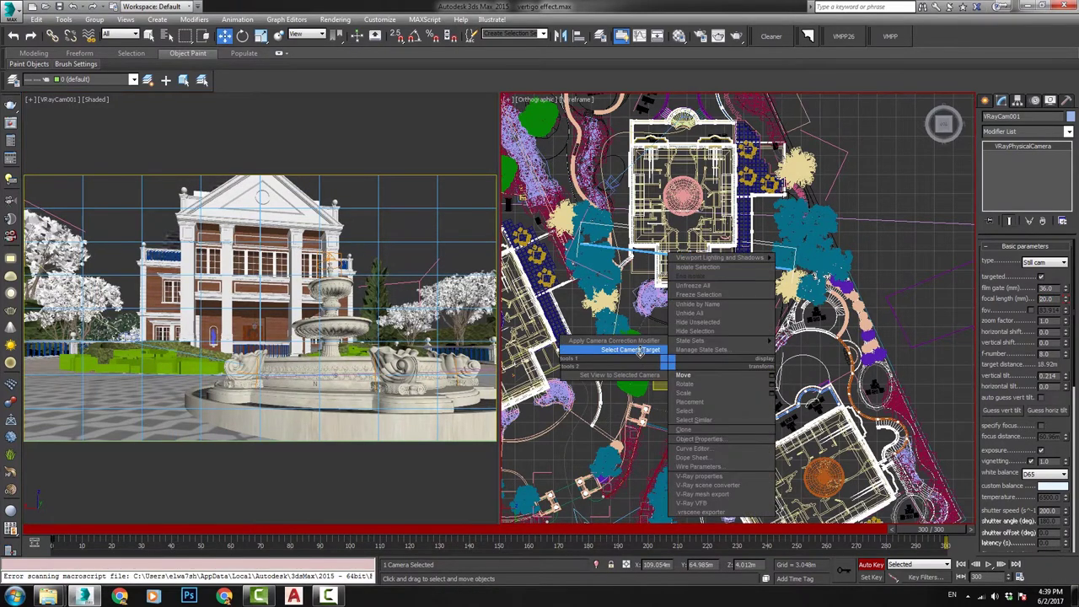
# Raise the camera target to about 10 m, then scrub frames 0–300 to review the vertigo move
pyautogui.click(641, 354)
pyautogui.moveTo(771, 563); pyautogui.dragTo(770, 549)
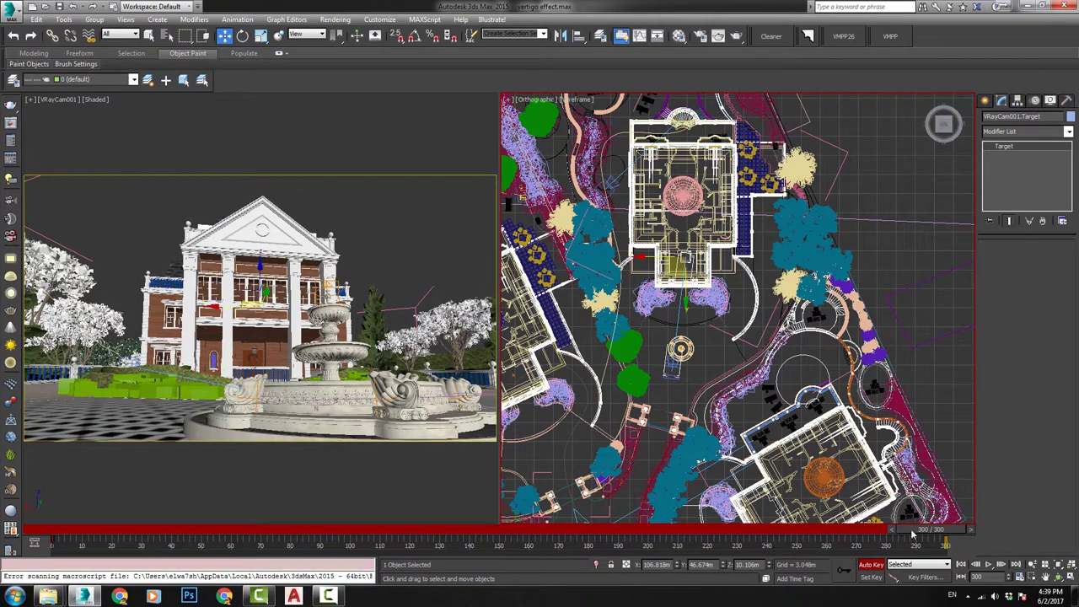
pyautogui.moveTo(911, 532); pyautogui.dragTo(495, 527)
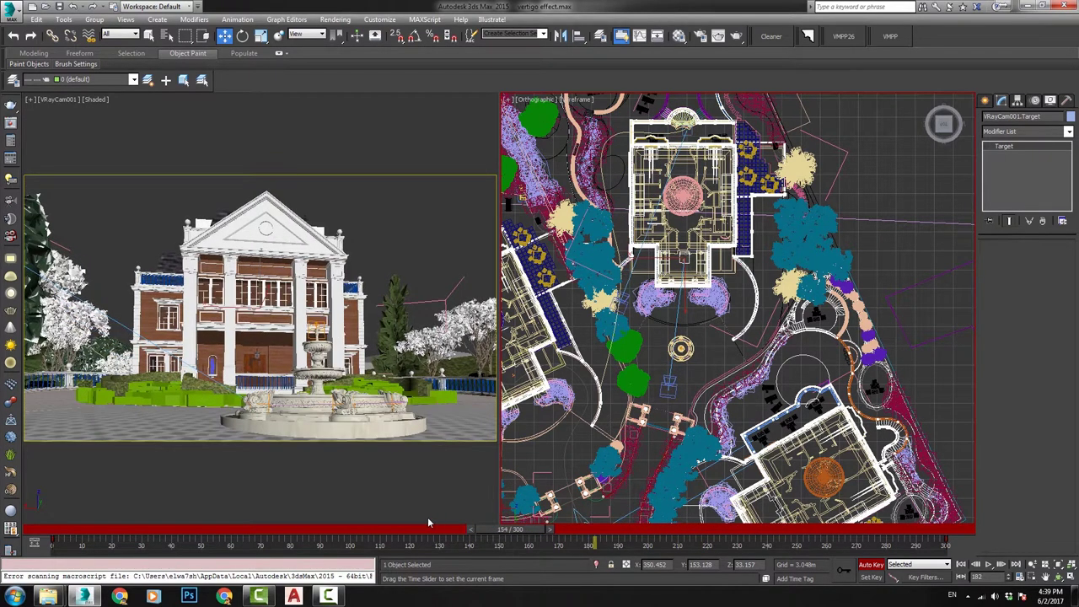
pyautogui.moveTo(428, 522); pyautogui.dragTo(381, 521)
pyautogui.moveTo(241, 512); pyautogui.dragTo(27, 524)
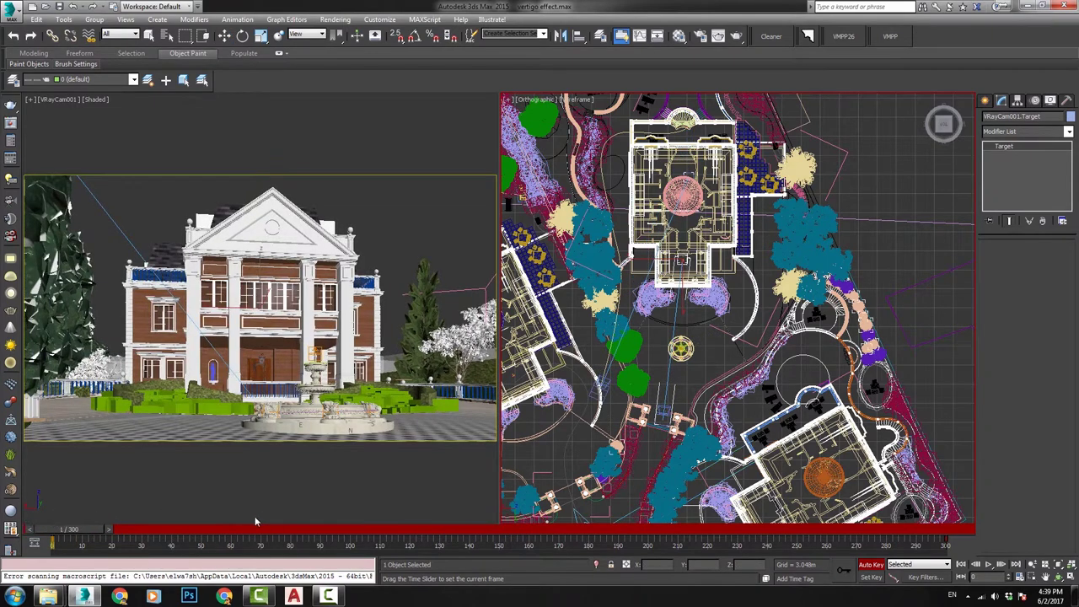
pyautogui.moveTo(255, 520); pyautogui.dragTo(975, 570)
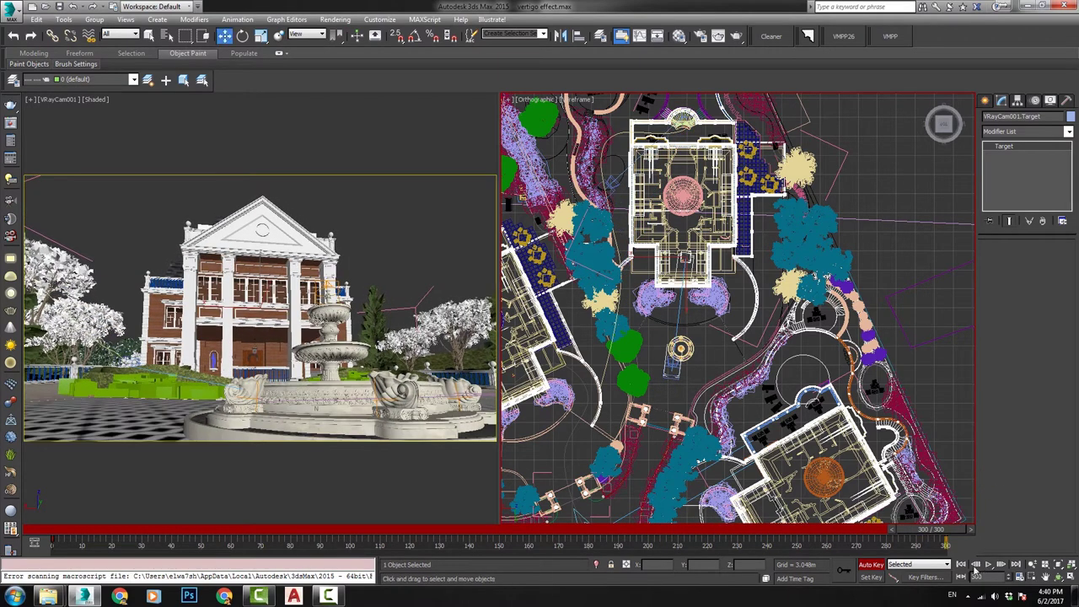
# Turn off Auto Key, return to frame 0, and maximize the camera viewport
pyautogui.press('n')
pyautogui.press('Home')
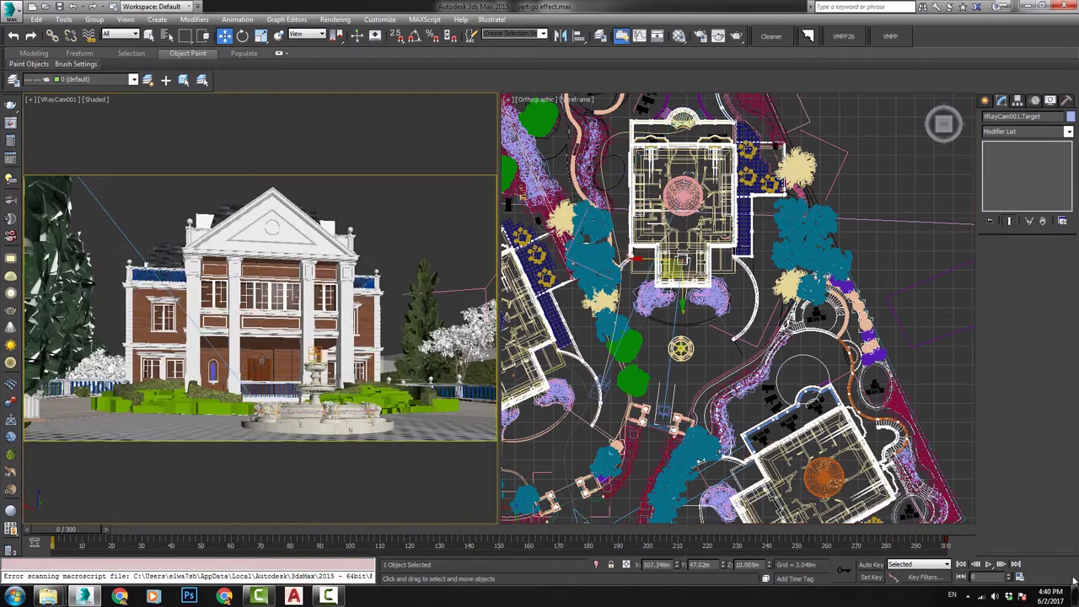
pyautogui.click(1070, 577)
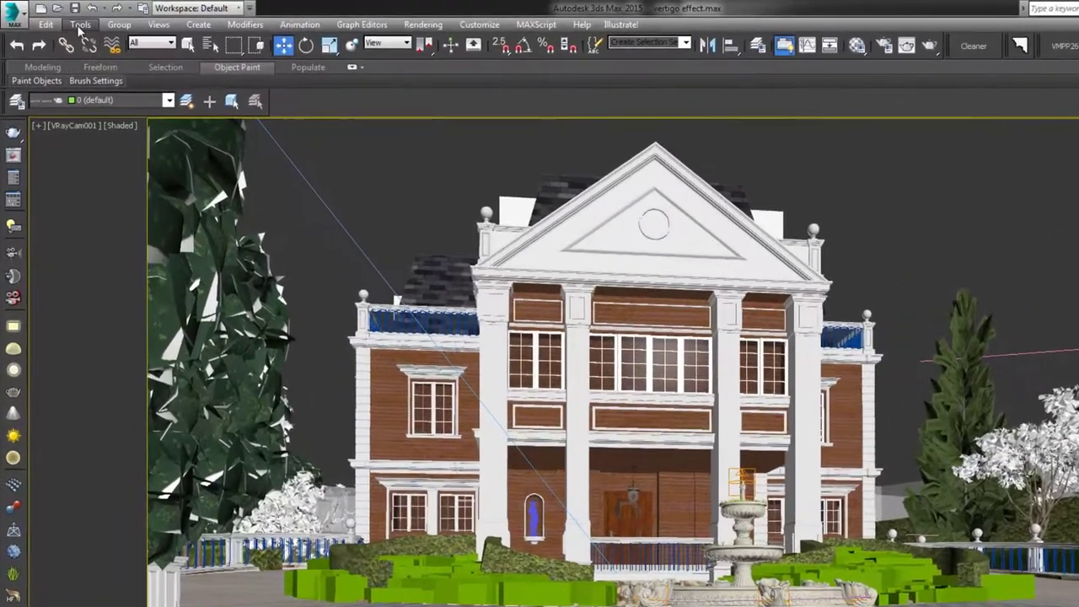
# Open Create Preview Animation from the Tools > Preview - Grab Viewport menu
pyautogui.click(80, 27)
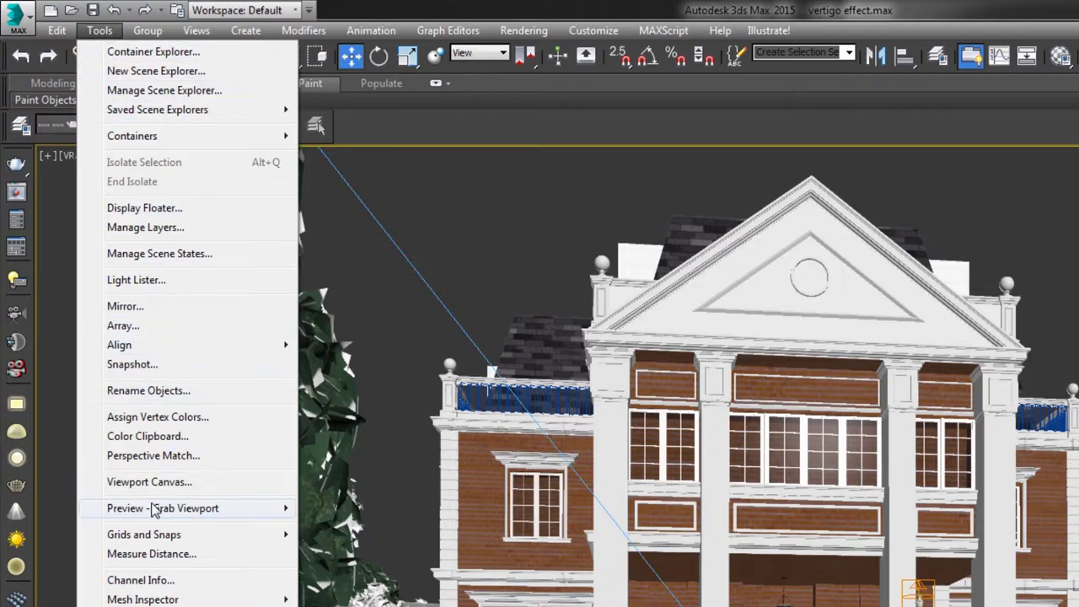
pyautogui.moveTo(155, 513)
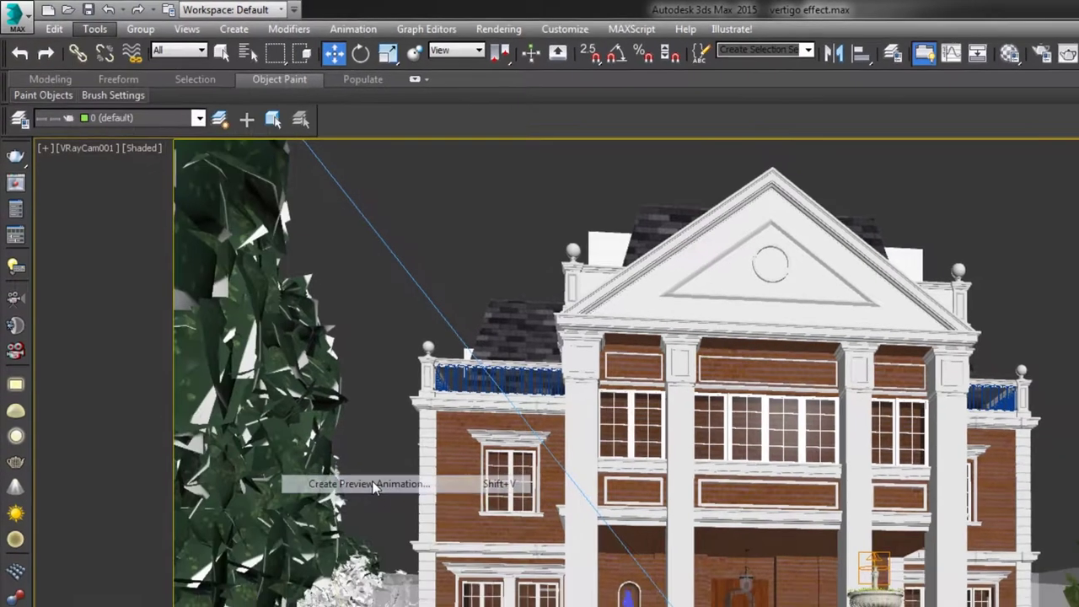
pyautogui.click(389, 508)
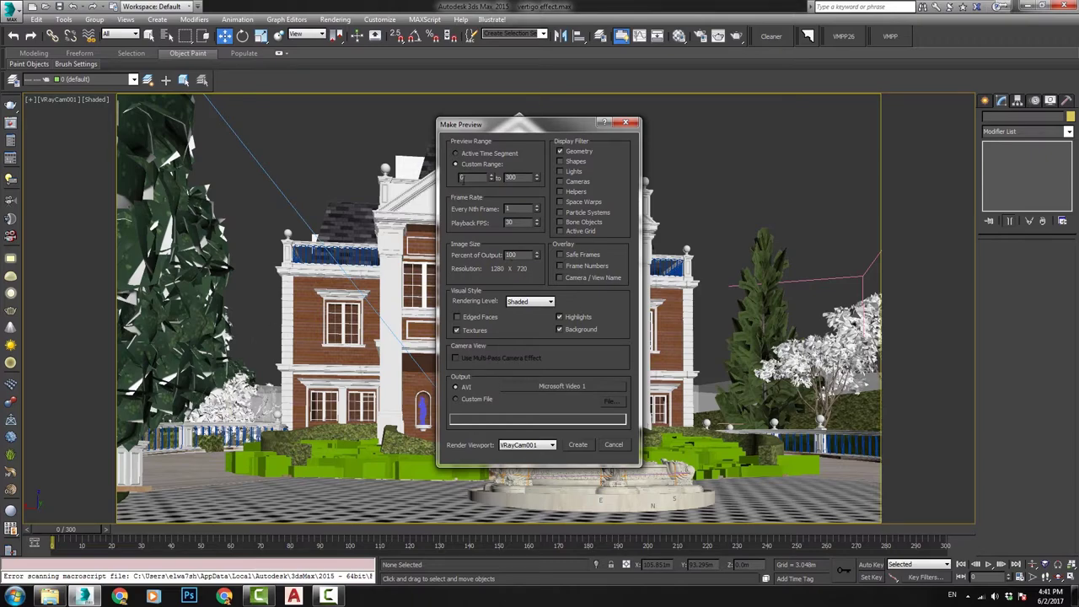
# Generate the 0–300 frame, 1280 x 720 AVI preview through VRayCam001
pyautogui.click(577, 445)
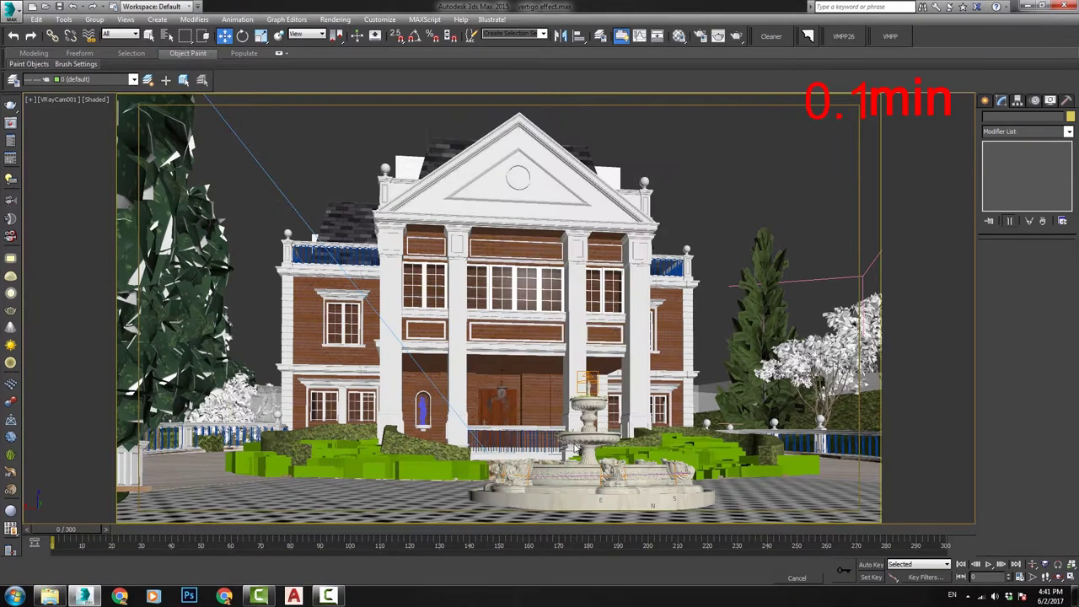